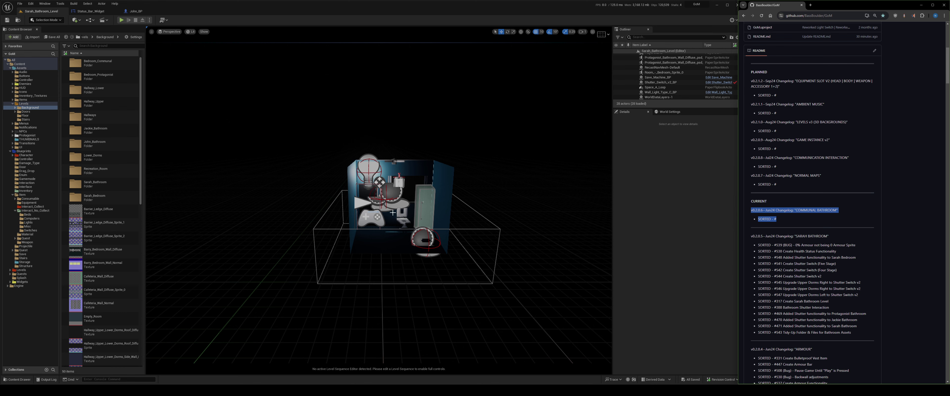
Examine the README's current "COMMUNAL BATHROOM" changelog entry and the v0.2.0.5 "SARAH BATHROOM" entry beneath it.
left_click(796, 189)
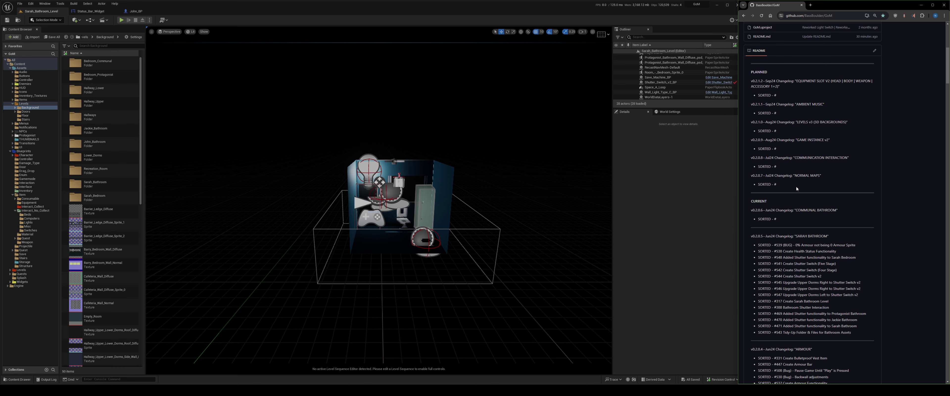
left_click_drag(777, 220, 742, 203)
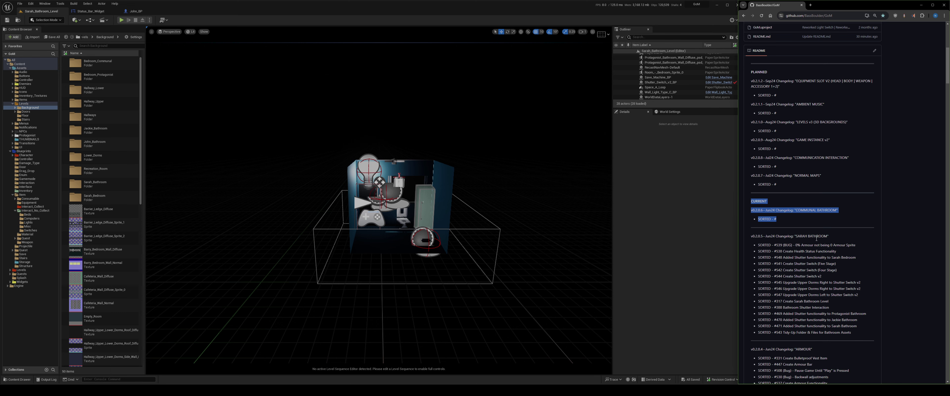
left_click_drag(862, 337, 750, 201)
left_click(772, 219)
left_click(785, 188)
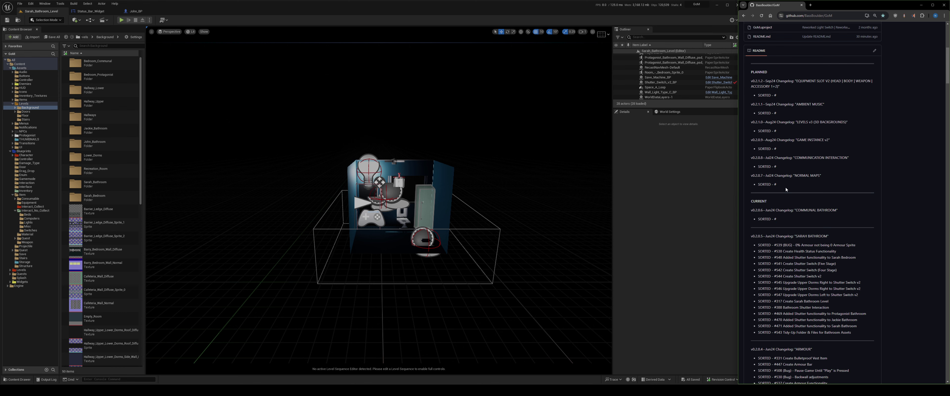
Review the planned changelog entries in the README, from "NORMAL MAPS" back through "AMBIENT MUSIC".
left_click_drag(786, 189, 709, 155)
left_click(808, 167)
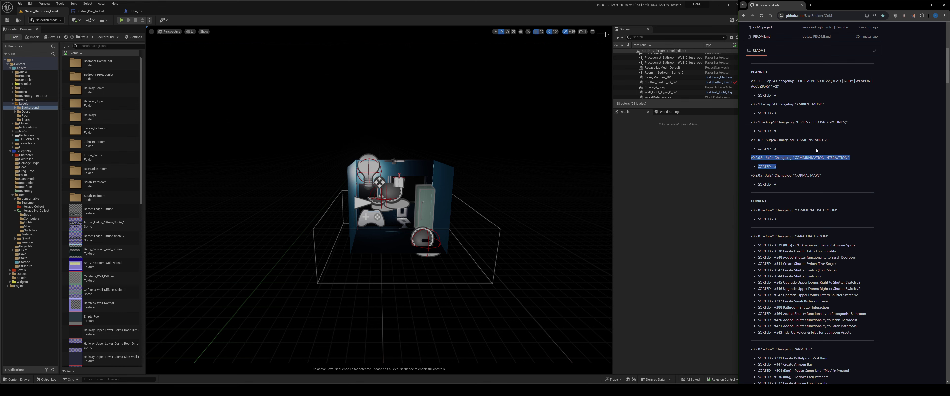
left_click(816, 162)
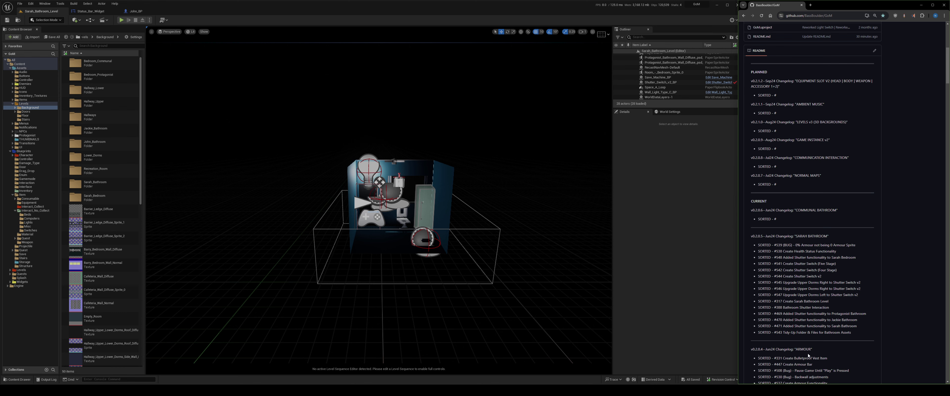
left_click_drag(810, 348, 775, 349)
left_click(837, 147)
left_click_drag(803, 136, 749, 95)
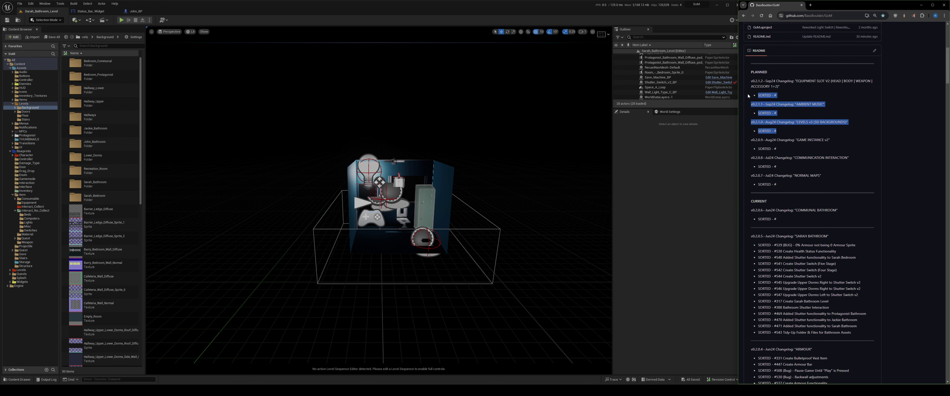
left_click(789, 95)
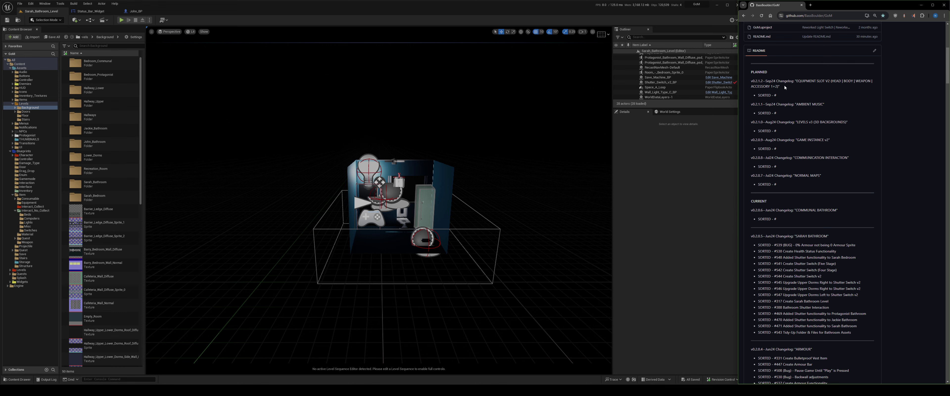
Compare the planned v0.2.1.2 "EQUIPMENT SLOT V2" changelog entry with the completed v0.2.0.4 "ARMOUR" entry.
left_click_drag(800, 92, 747, 77)
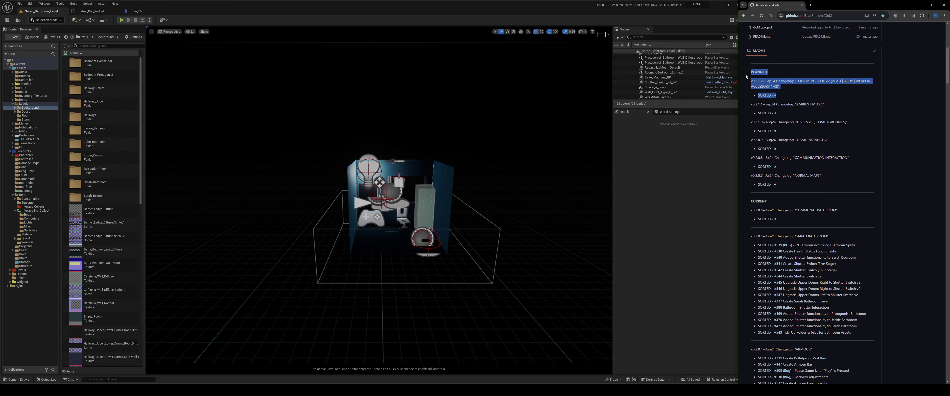
left_click(816, 351)
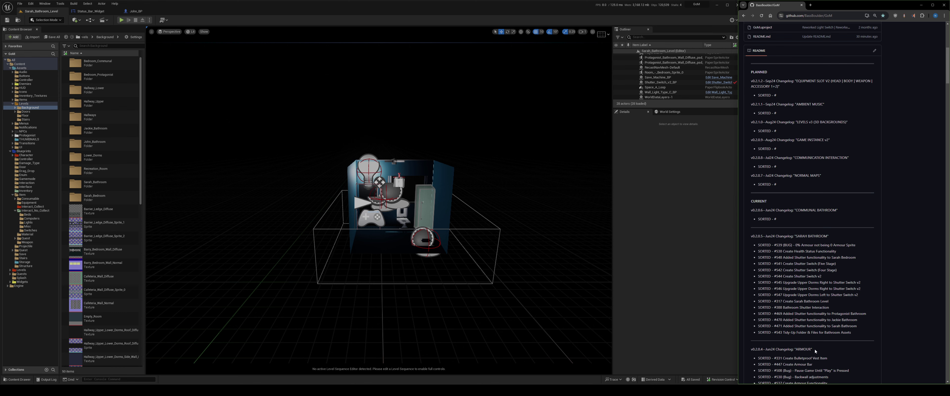
triple_click(743, 349)
left_click(827, 79)
left_click_drag(829, 80, 741, 67)
left_click(833, 119)
left_click(562, 226)
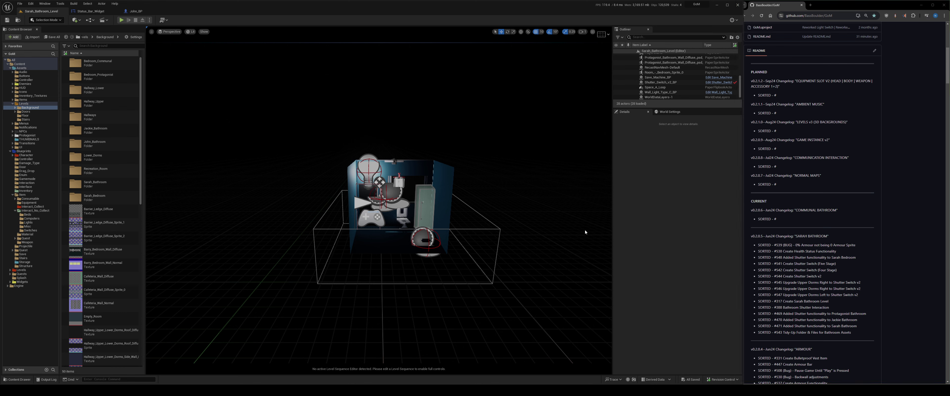
Start the text-to-speech extension on the README page and stop the reading.
left_click(910, 5)
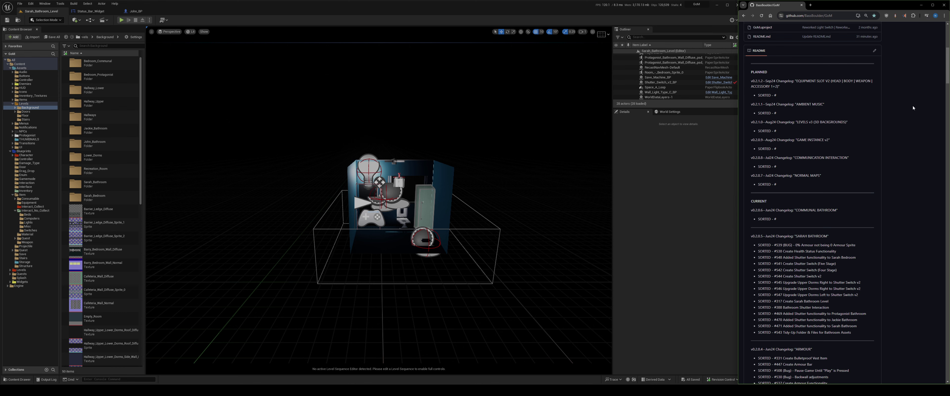
left_click(905, 16)
left_click(841, 29)
left_click(905, 15)
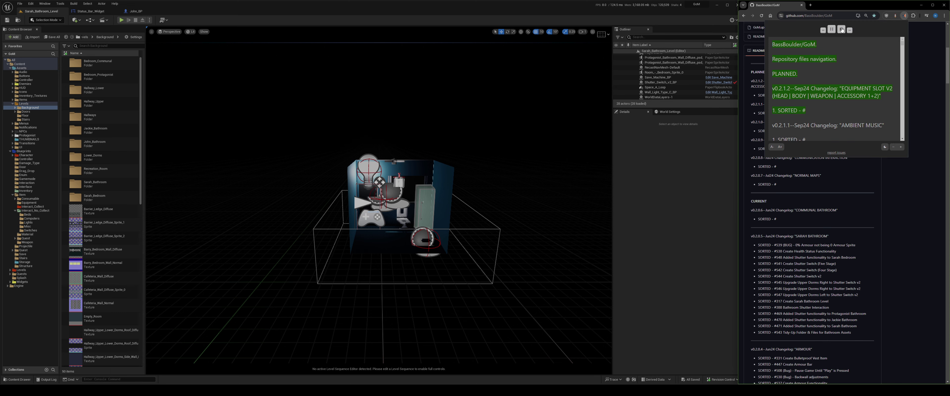
left_click(842, 29)
Play-test the Sarah bathroom level in the editor, walking the character and toggling the in-game notebook.
left_click(489, 217)
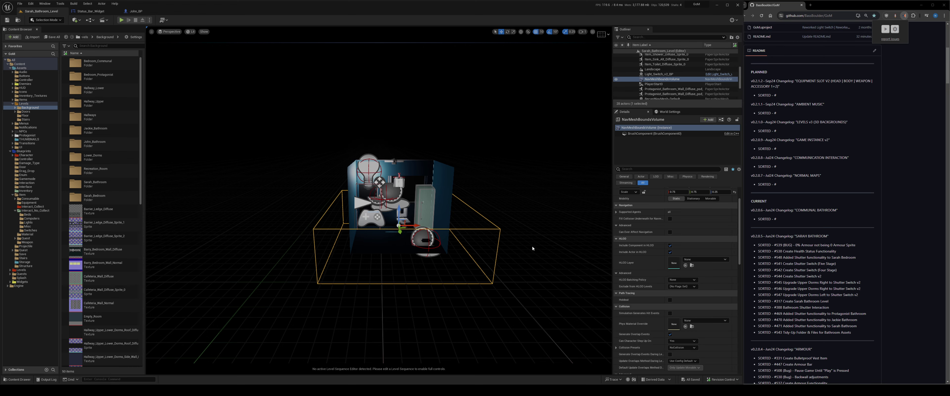
key("alt+p")
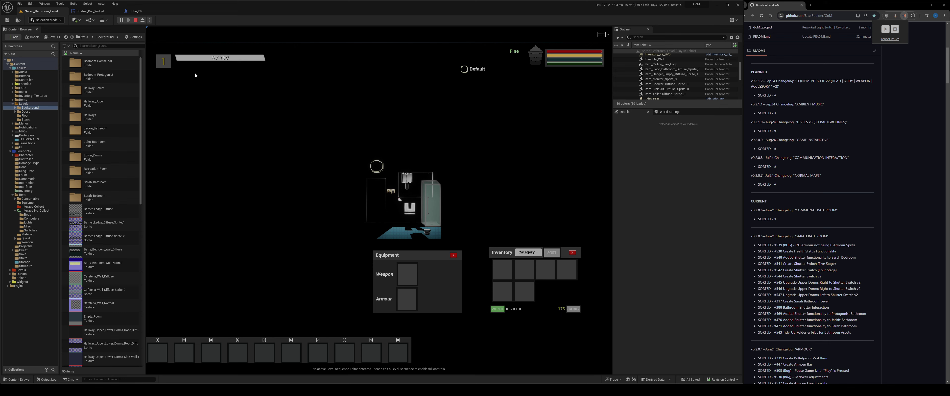
key("d")
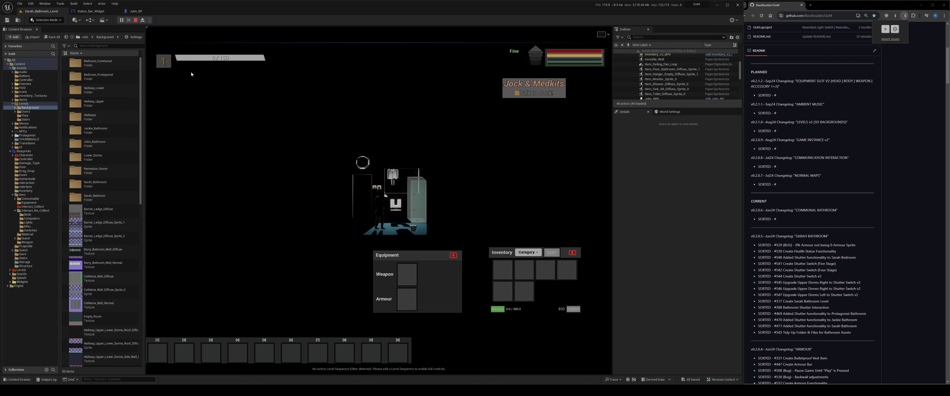
key("j")
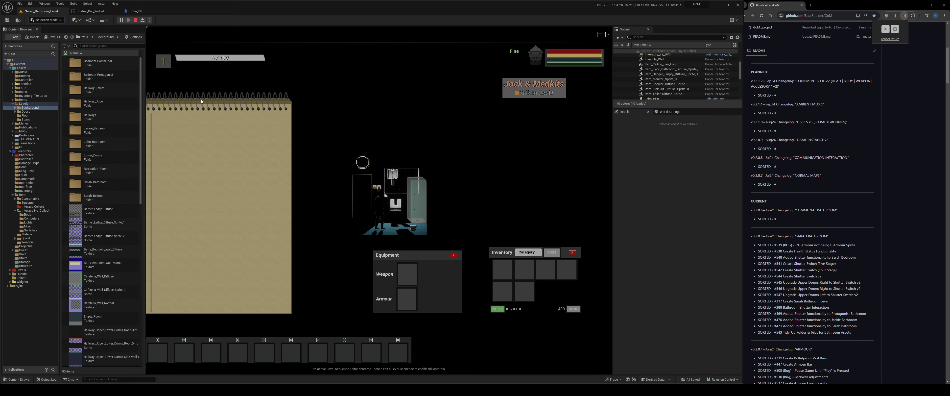
key("j")
key("j")
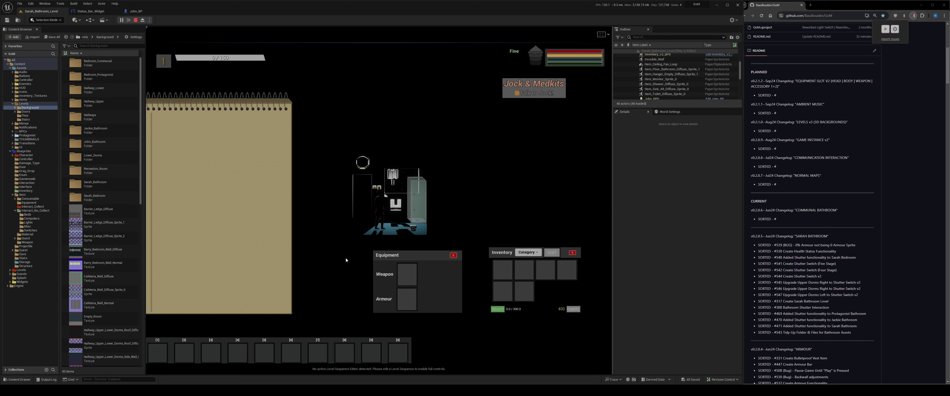
Walk the character out of the bathroom into the adjoining room and back, and end the play session.
key("a")
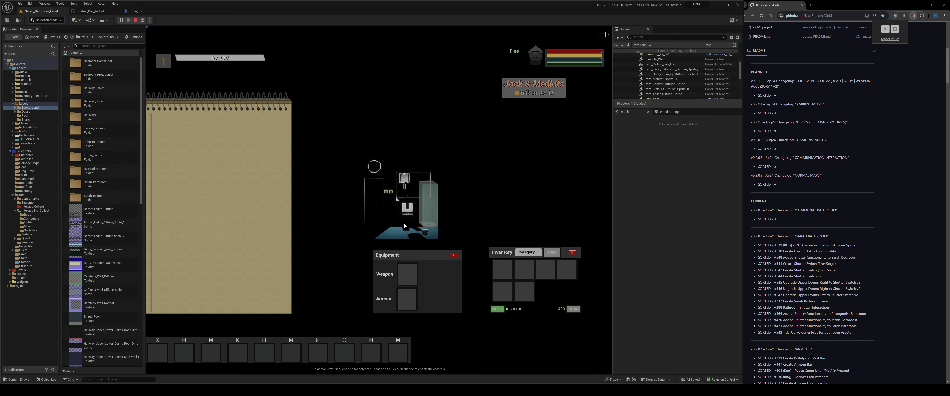
key("e")
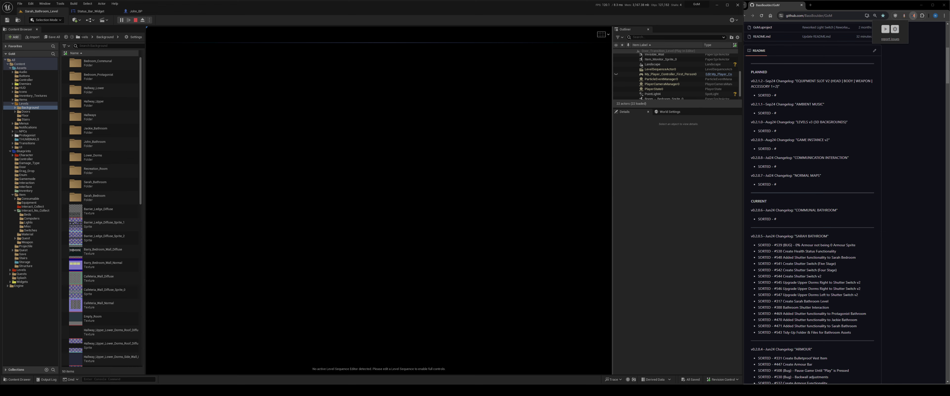
key("d")
key("e")
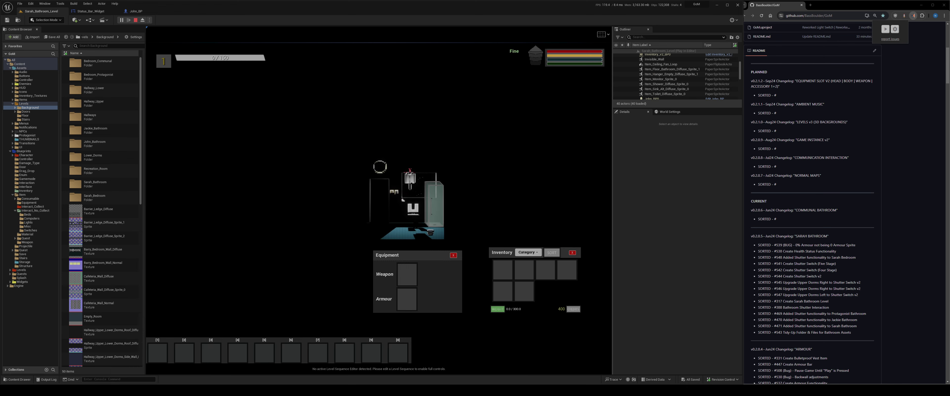
key("Escape")
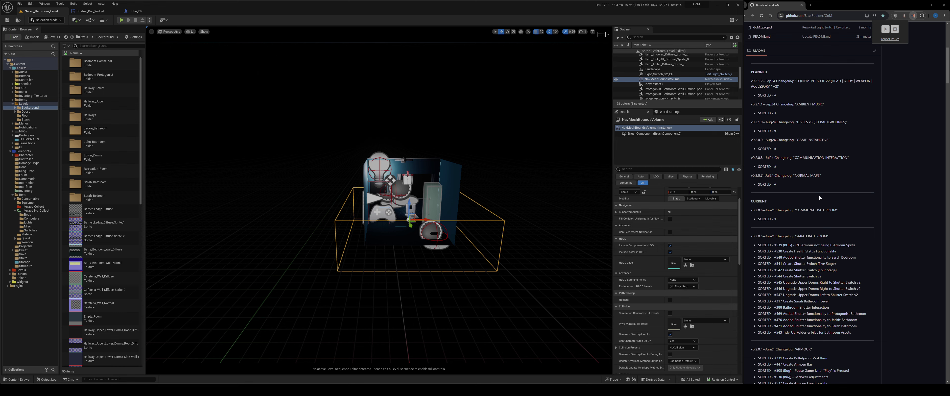
Check the current "COMMUNAL BATHROOM" entry's month against the system calendar, and examine the planned v0.2.0.7 "NORMAL MAPS" entry.
left_click_drag(809, 216, 742, 212)
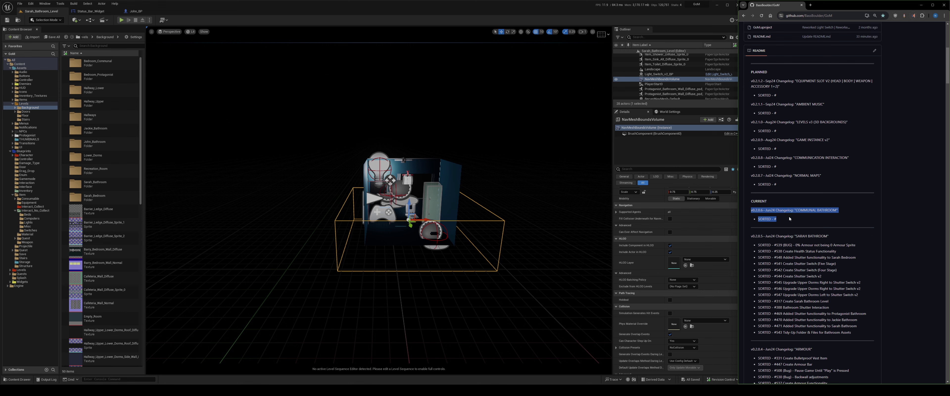
left_click(770, 205)
mouse_move(775, 212)
left_mouse_down()
mouse_move(765, 207)
mouse_move(760, 219)
mouse_move(764, 210)
left_mouse_up()
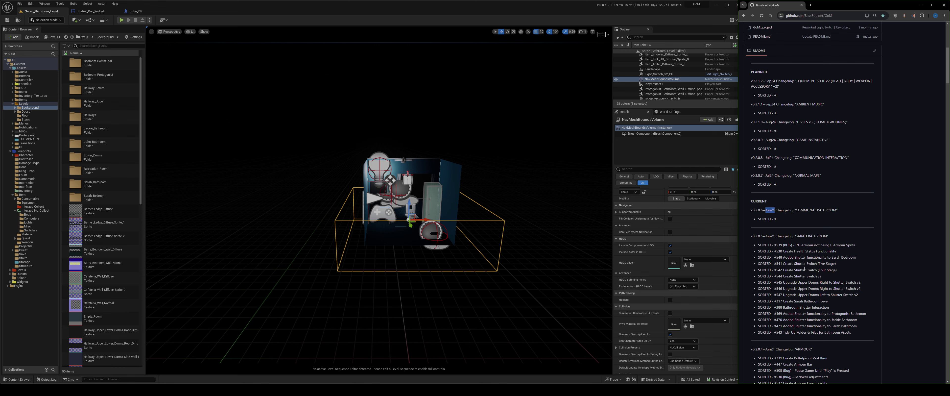
left_click(933, 390)
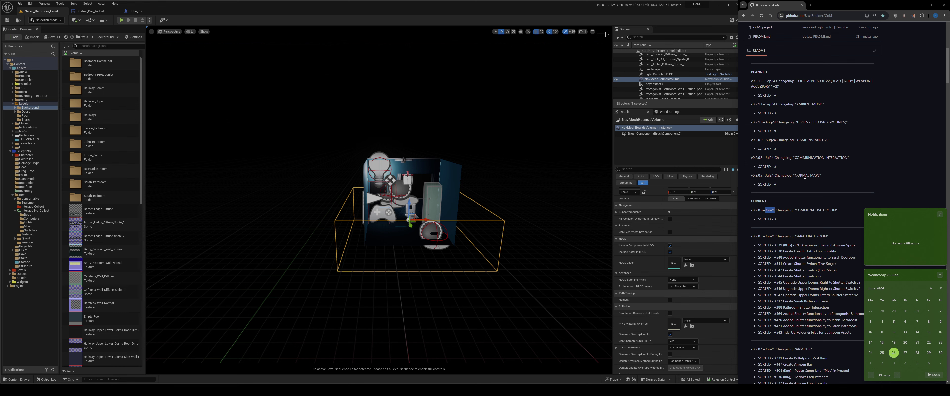
left_click(791, 184)
left_click_drag(783, 184, 755, 169)
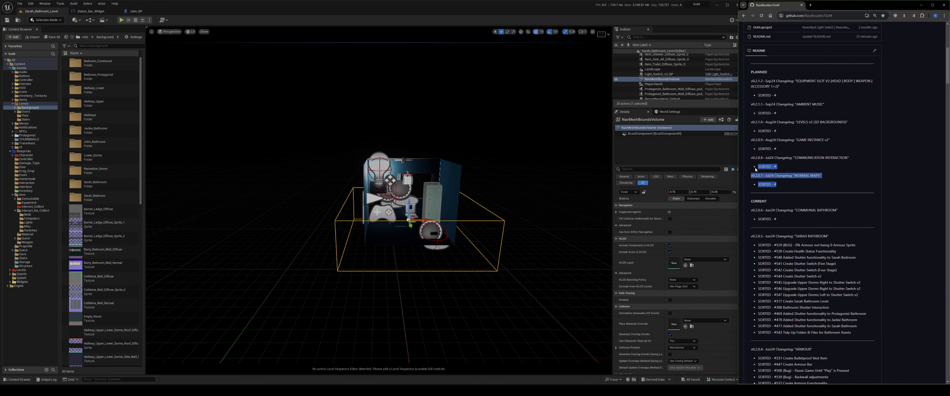